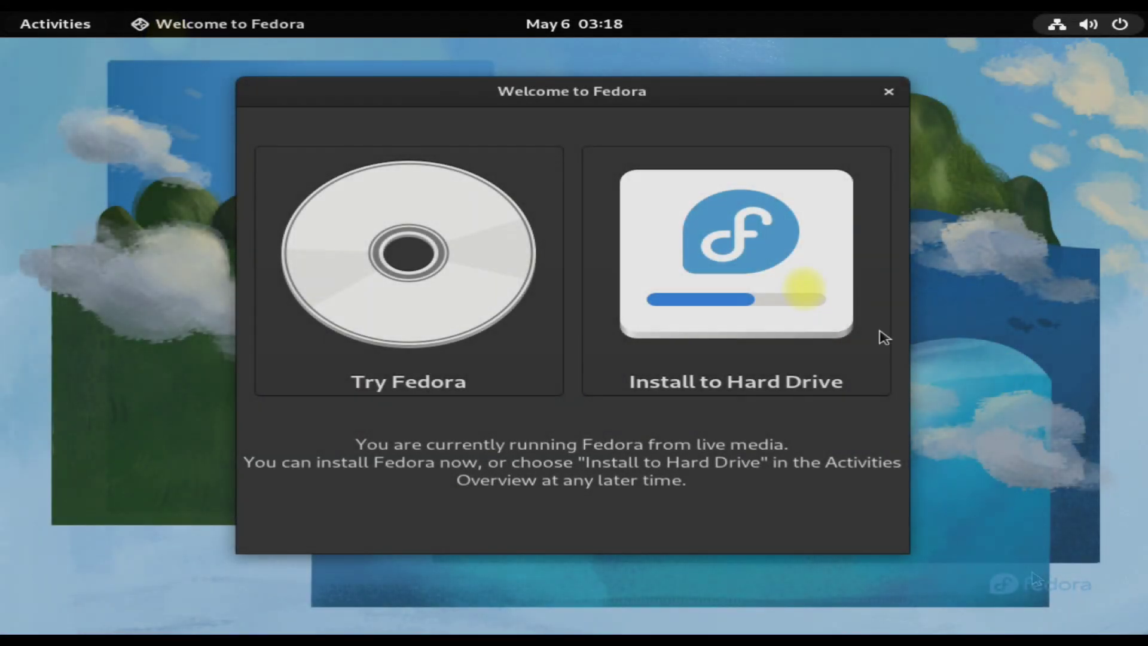
Step: Start Install to Hard Drive in English, then select the 100 GiB sda disk with Custom storage configuration
{"action": "left_click", "coordinate": [795, 278]}
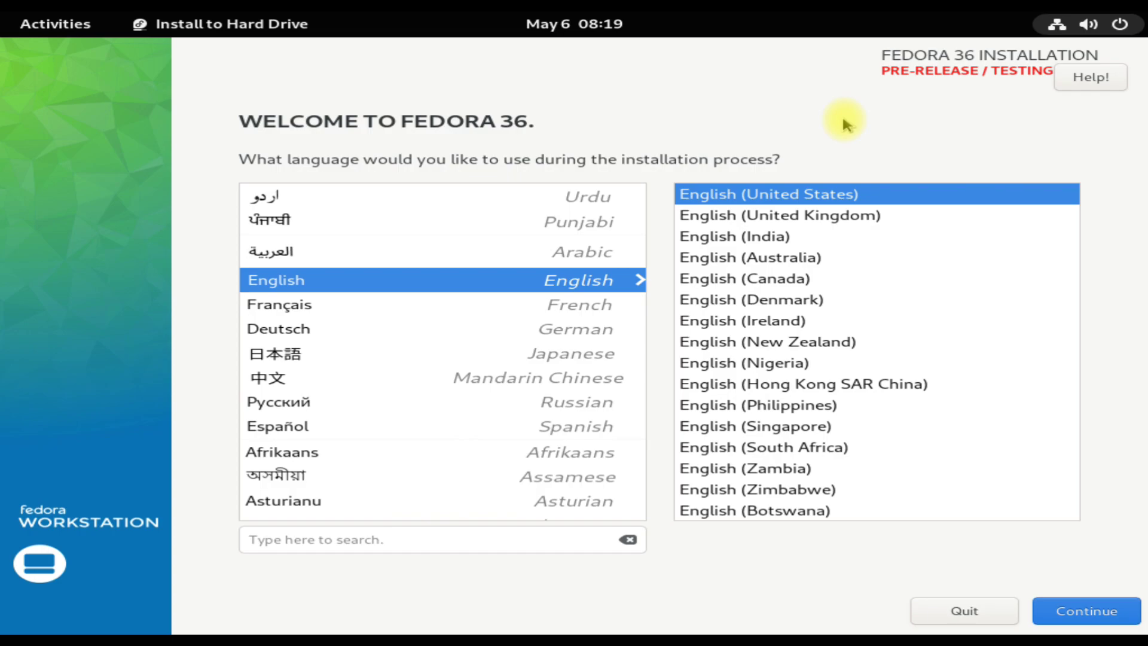
{"action": "left_click", "coordinate": [1095, 609]}
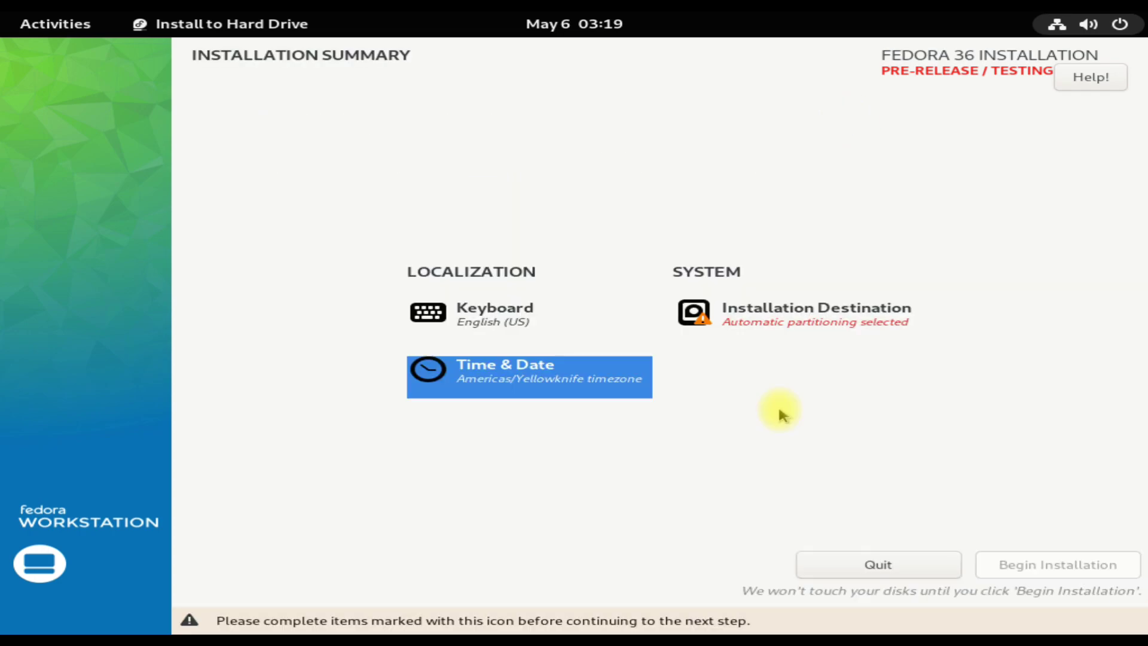
{"action": "left_click", "coordinate": [816, 311]}
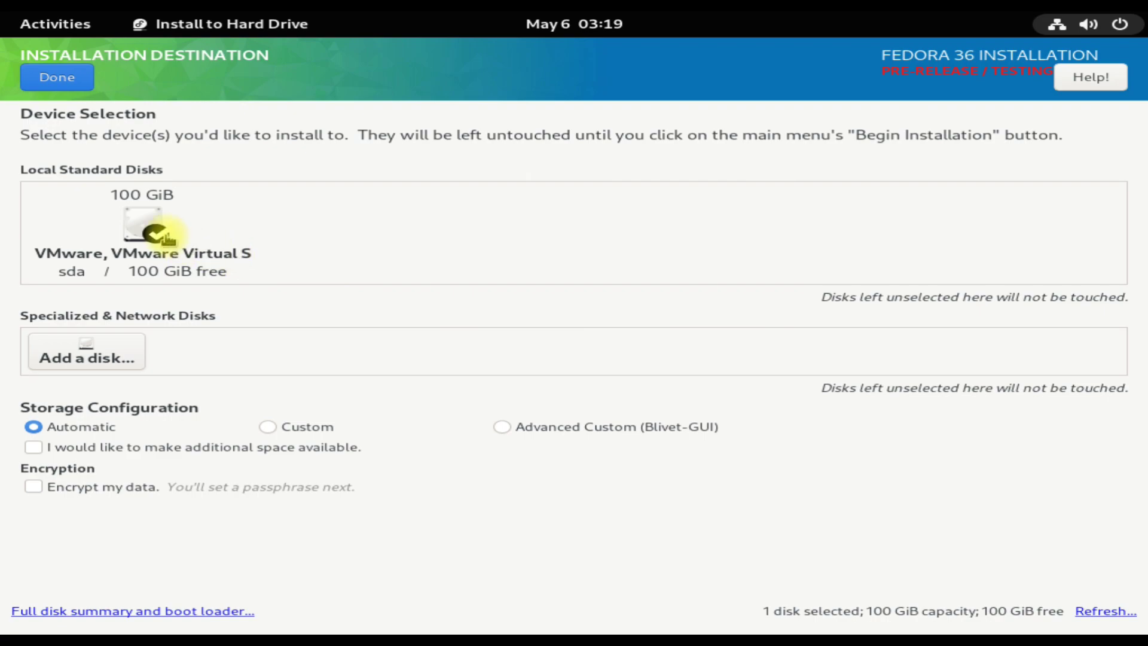
{"action": "left_click", "coordinate": [168, 238]}
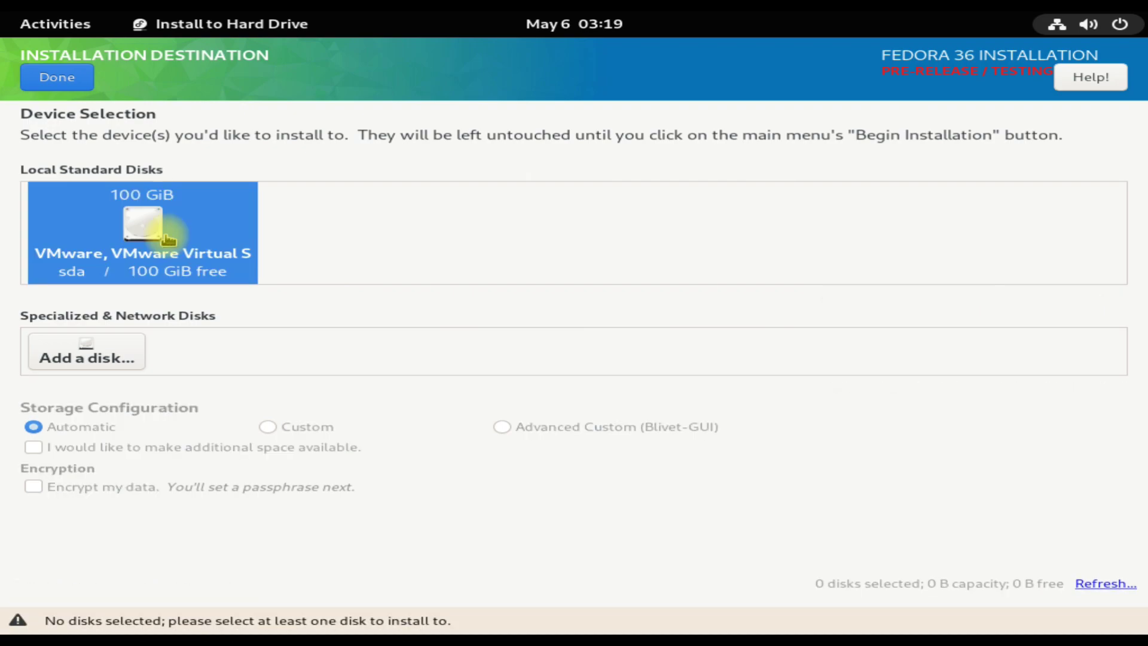
{"action": "left_click", "coordinate": [268, 428]}
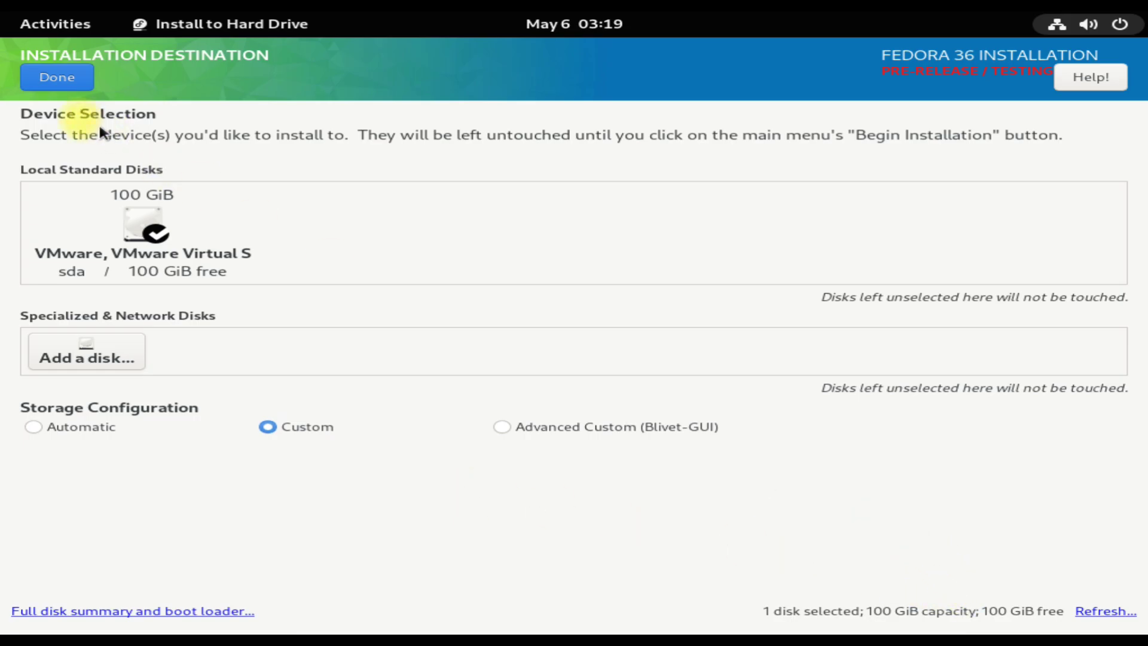
Step: Add a /boot/efi mount point with 512MB desired capacity
{"action": "left_click", "coordinate": [58, 78]}
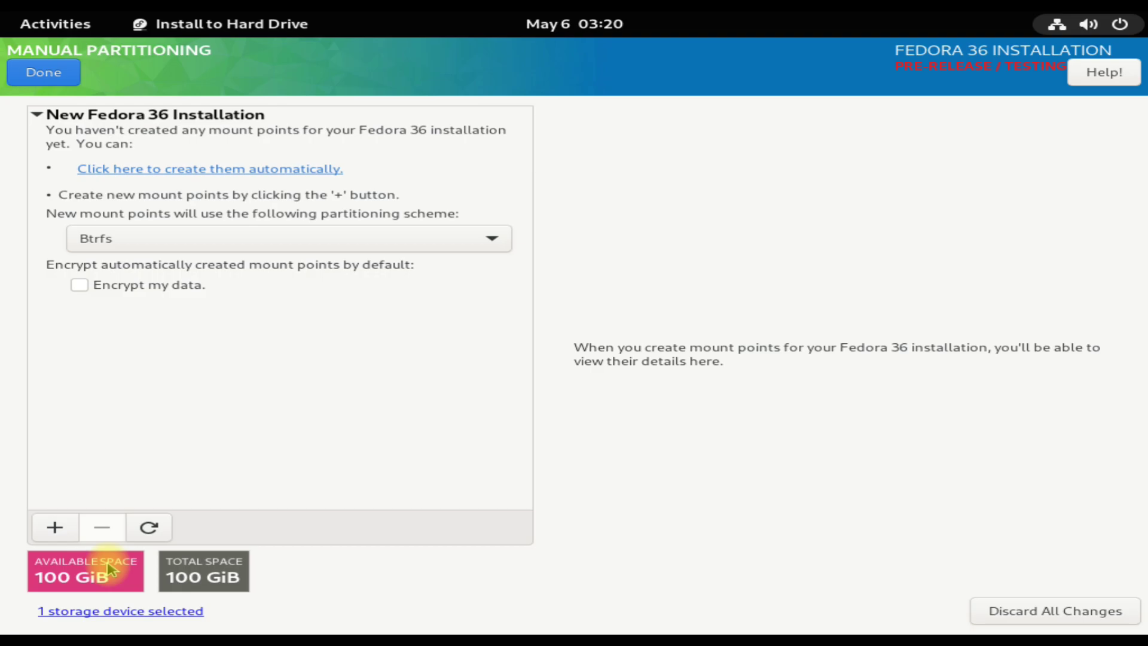
{"action": "left_click", "coordinate": [55, 527]}
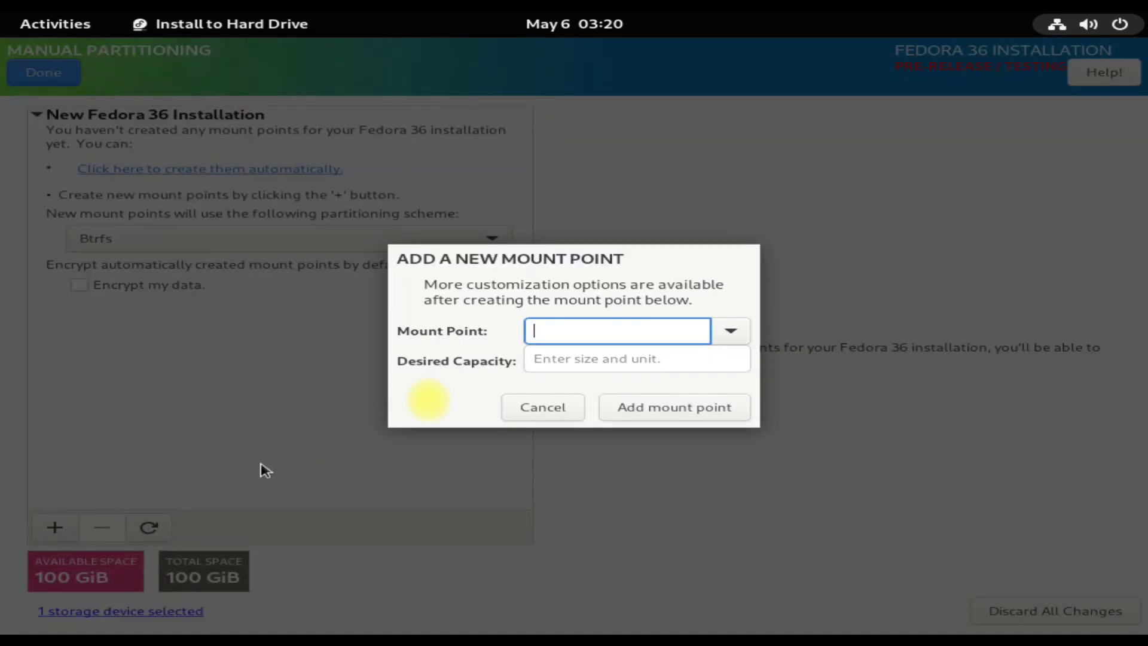
{"action": "left_click", "coordinate": [729, 328]}
{"action": "left_click", "coordinate": [592, 403]}
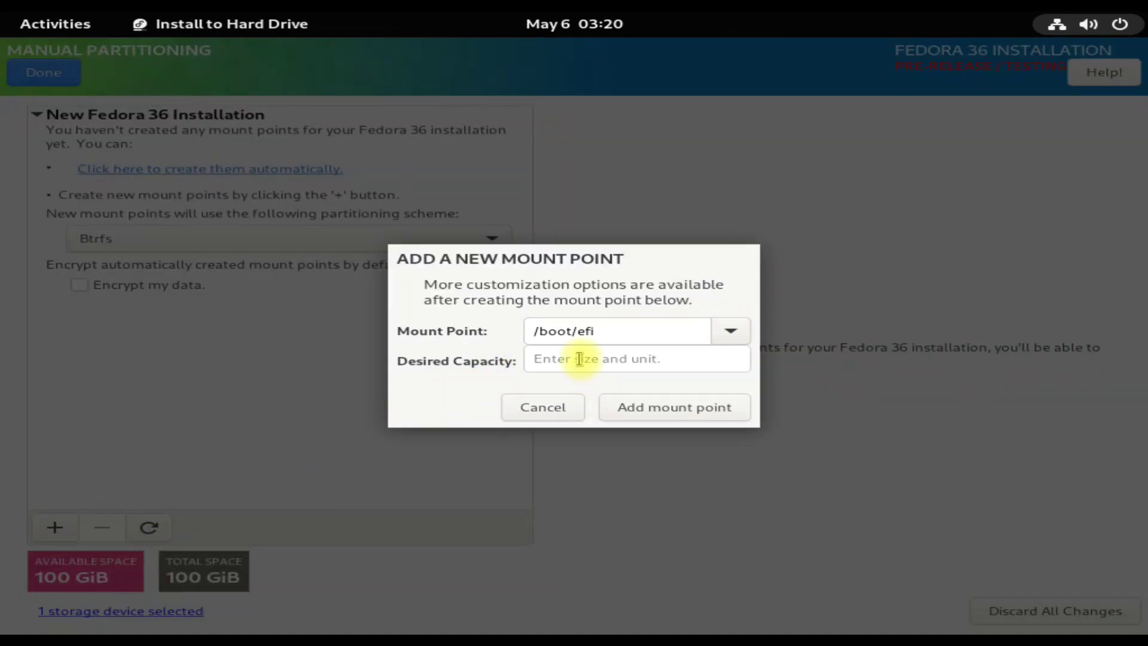
{"action": "left_click", "coordinate": [579, 359]}
{"action": "type", "text": "5"}
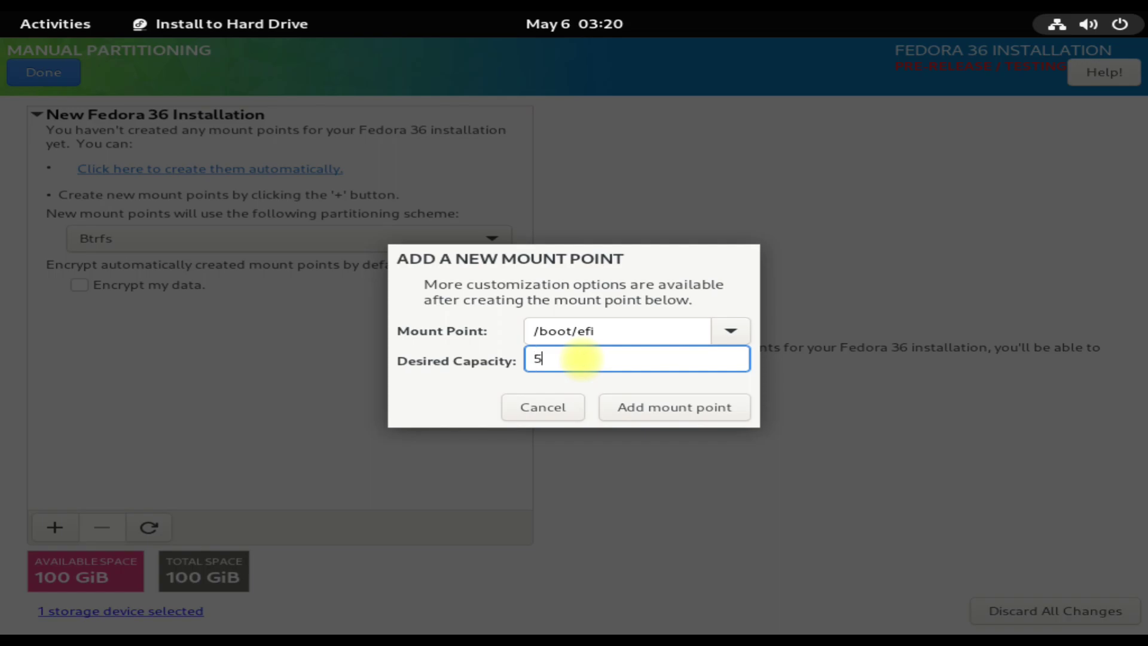
{"action": "type", "text": "12MB"}
{"action": "left_click", "coordinate": [678, 425]}
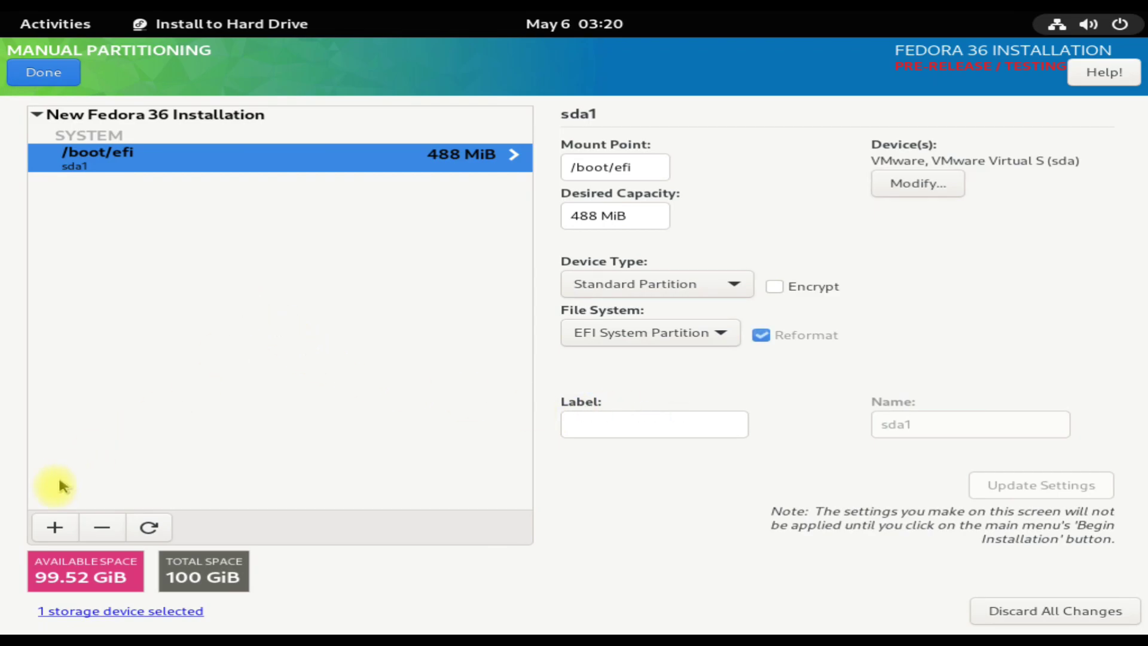
Step: Add a swap mount point with 8192MB capacity
{"action": "left_click", "coordinate": [54, 526]}
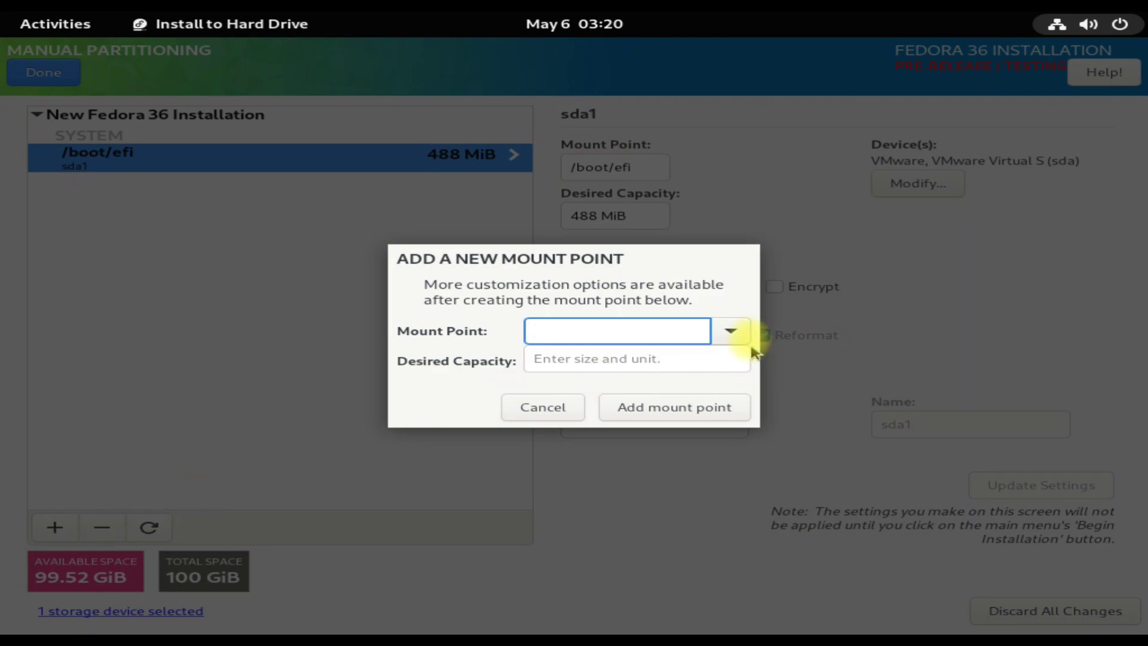
{"action": "left_click", "coordinate": [744, 336]}
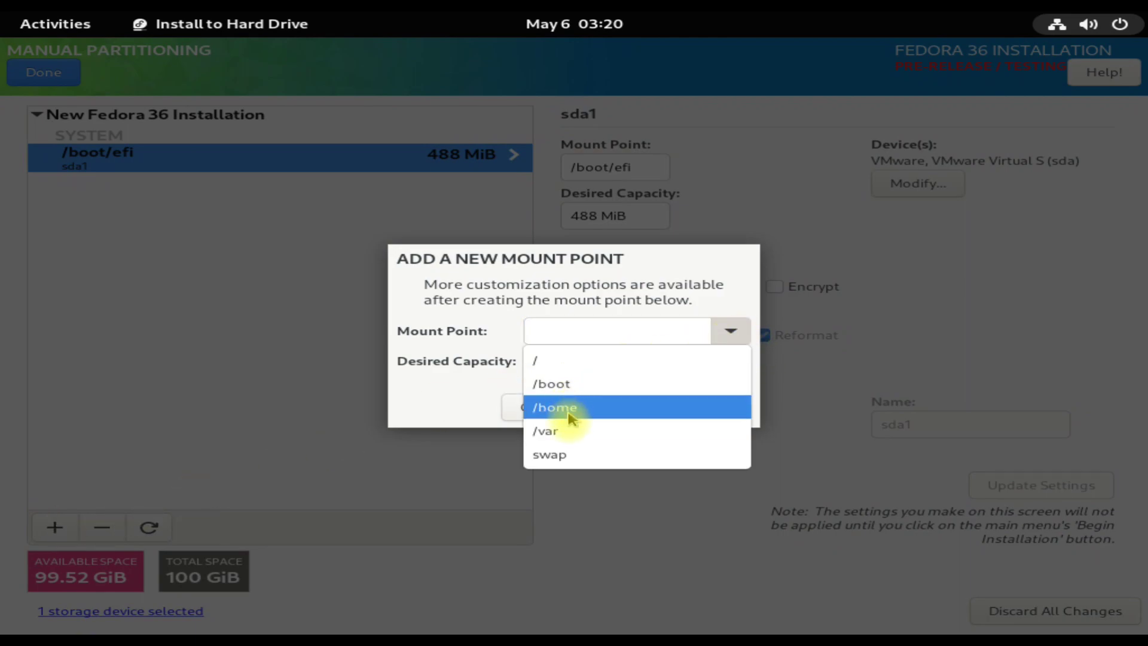
{"action": "left_click", "coordinate": [568, 455]}
{"action": "left_click", "coordinate": [565, 359]}
{"action": "type", "text": "8"}
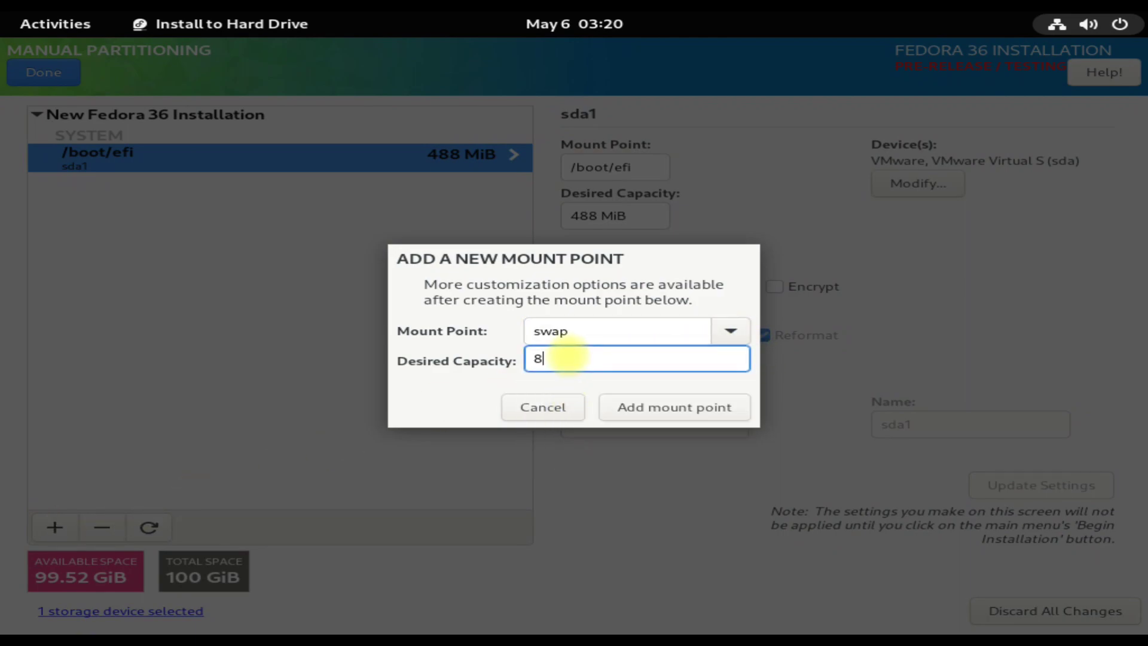
{"action": "type", "text": "192MB"}
{"action": "left_click", "coordinate": [676, 406]}
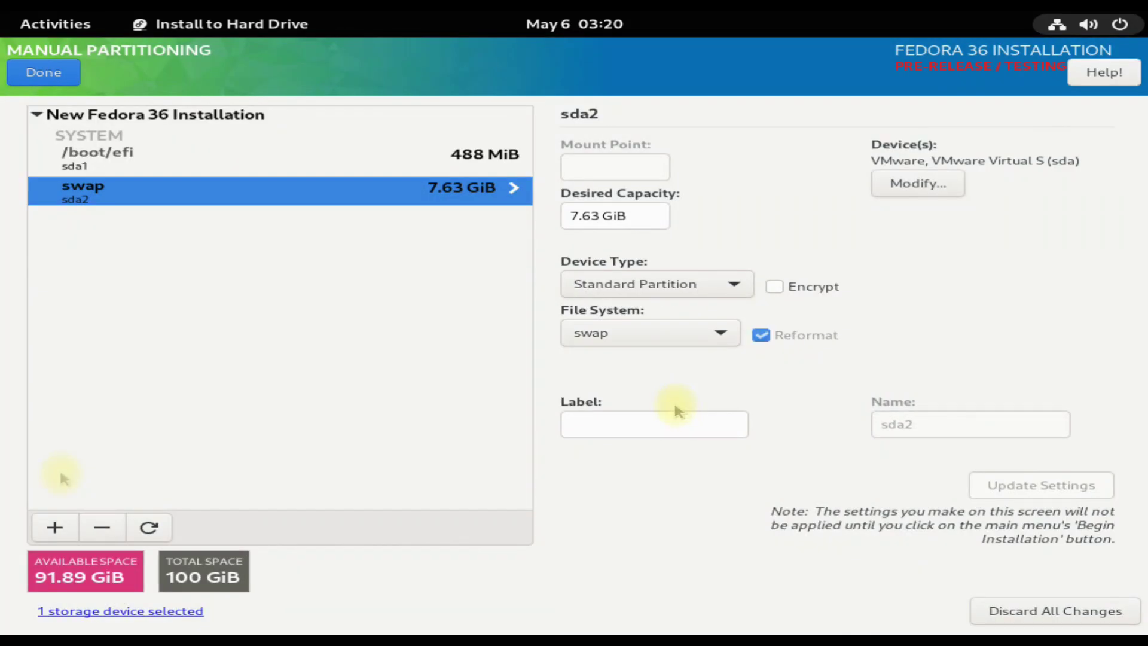
Step: Add a /home mount point with 35GB capacity
{"action": "left_click", "coordinate": [55, 529]}
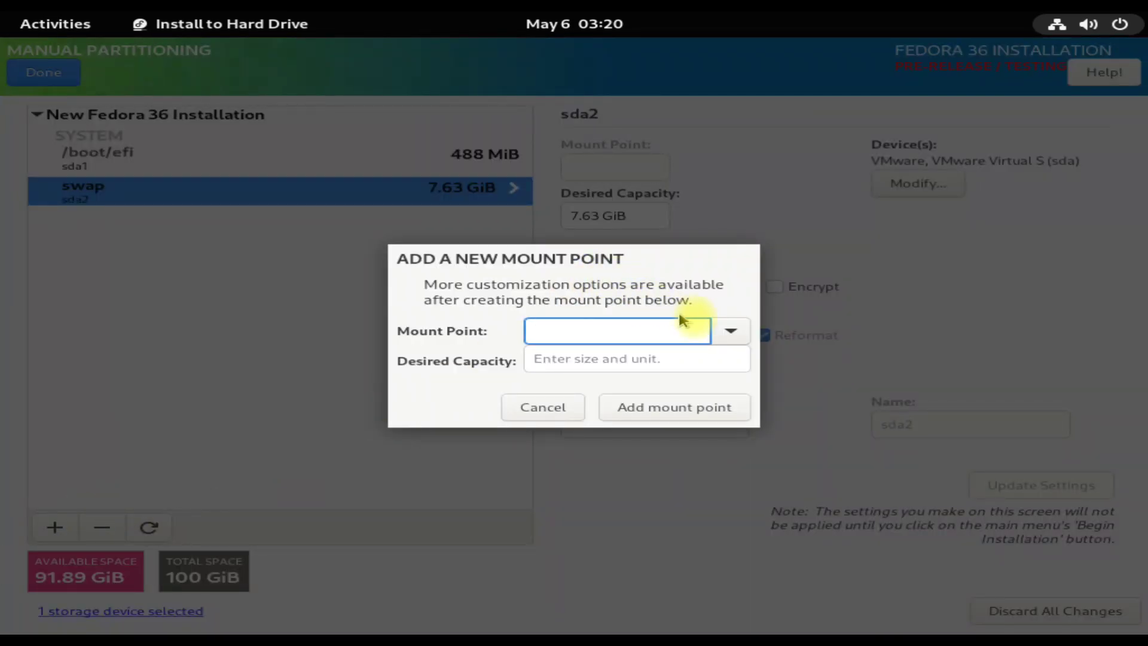
{"action": "left_click", "coordinate": [725, 329]}
{"action": "left_click", "coordinate": [550, 406]}
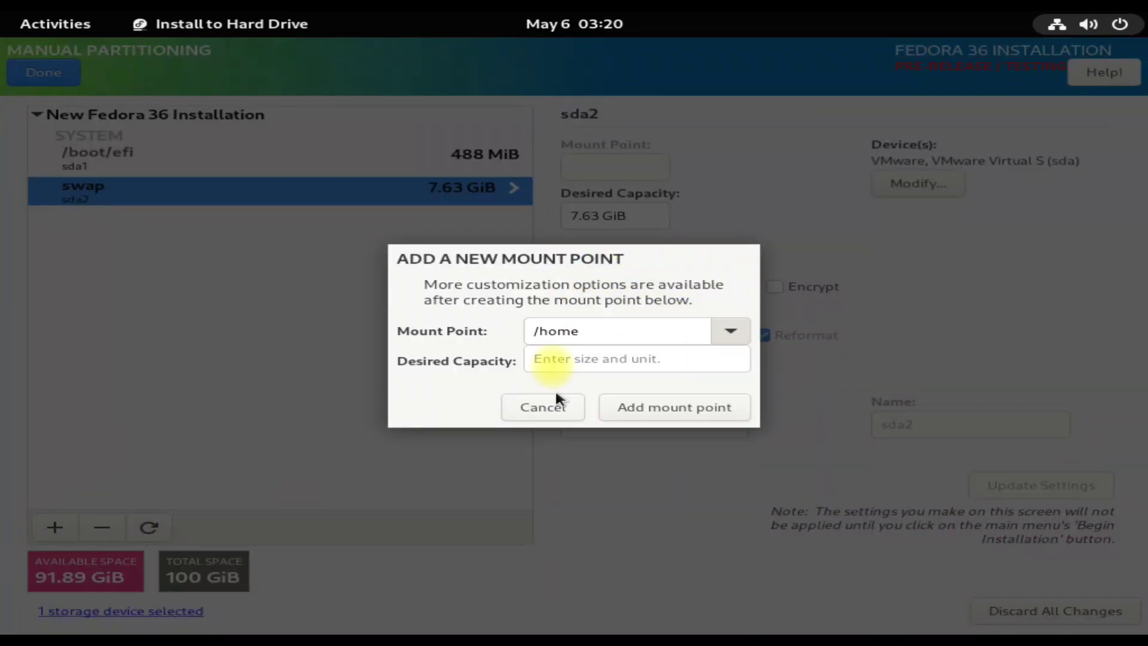
{"action": "left_click", "coordinate": [556, 358]}
{"action": "type", "text": "3"}
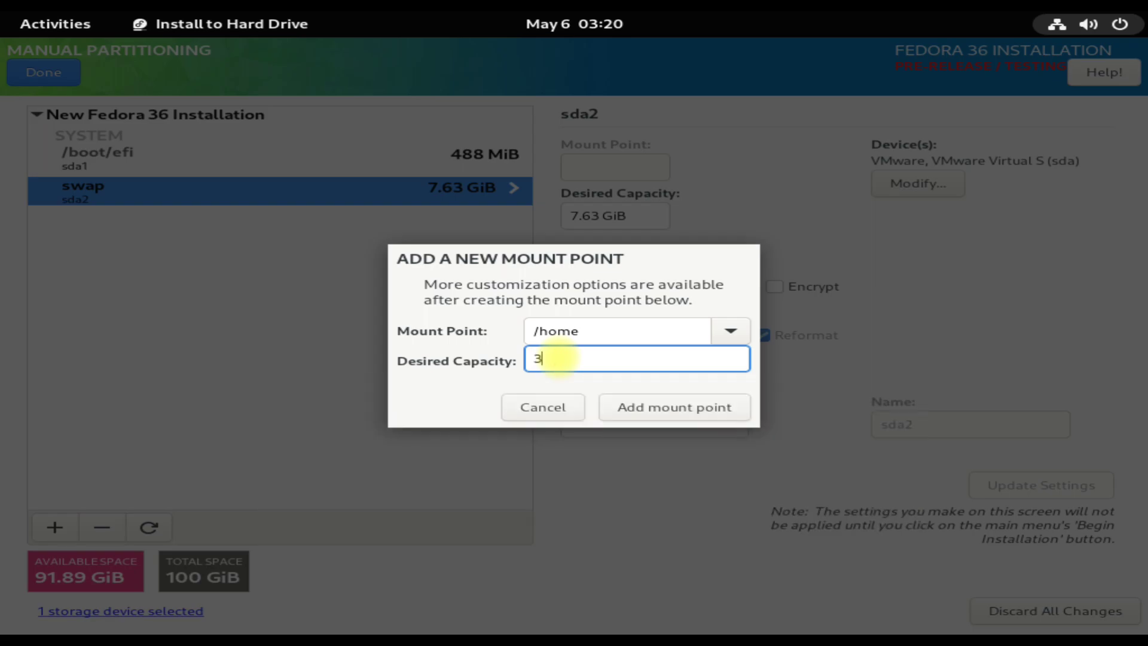
{"action": "type", "text": "5GB"}
{"action": "left_click", "coordinate": [689, 406]}
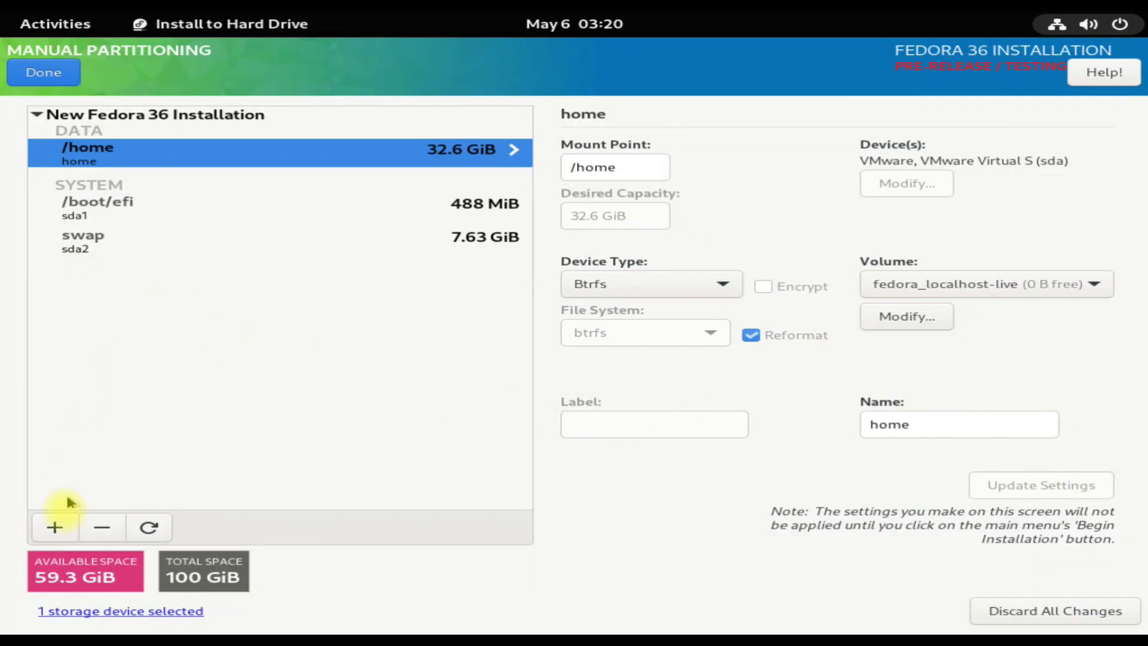
Step: Add the root (/) mount point with 58GB capacity
{"action": "left_click", "coordinate": [54, 526]}
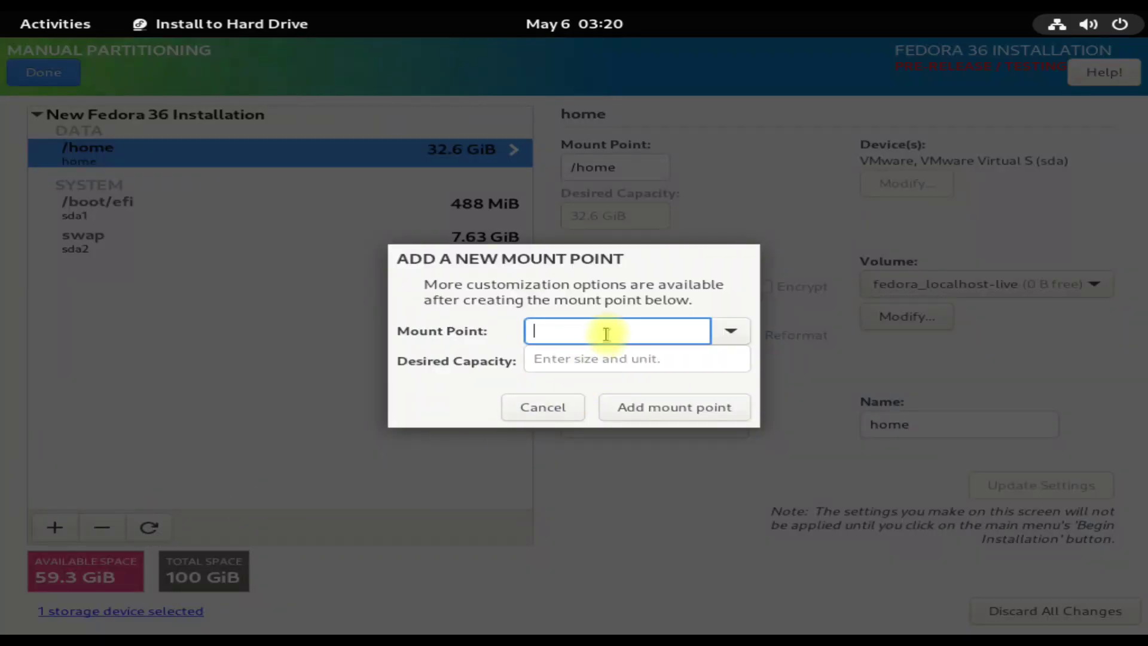
{"action": "type", "text": "/"}
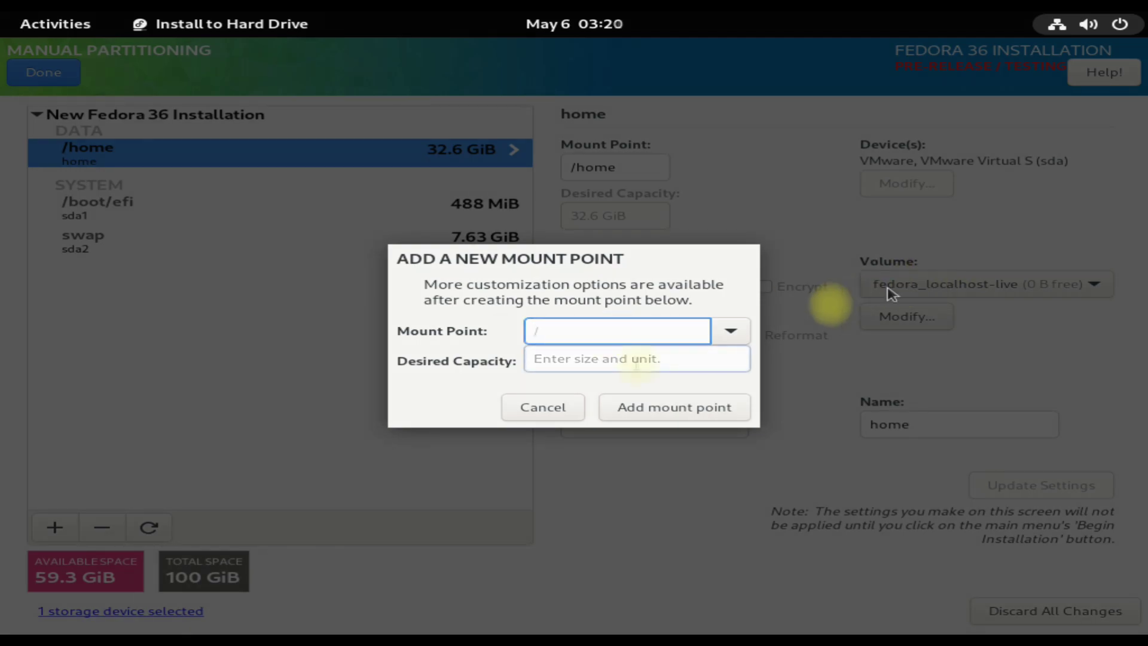
{"action": "left_click", "coordinate": [637, 358]}
{"action": "type", "text": "59"}
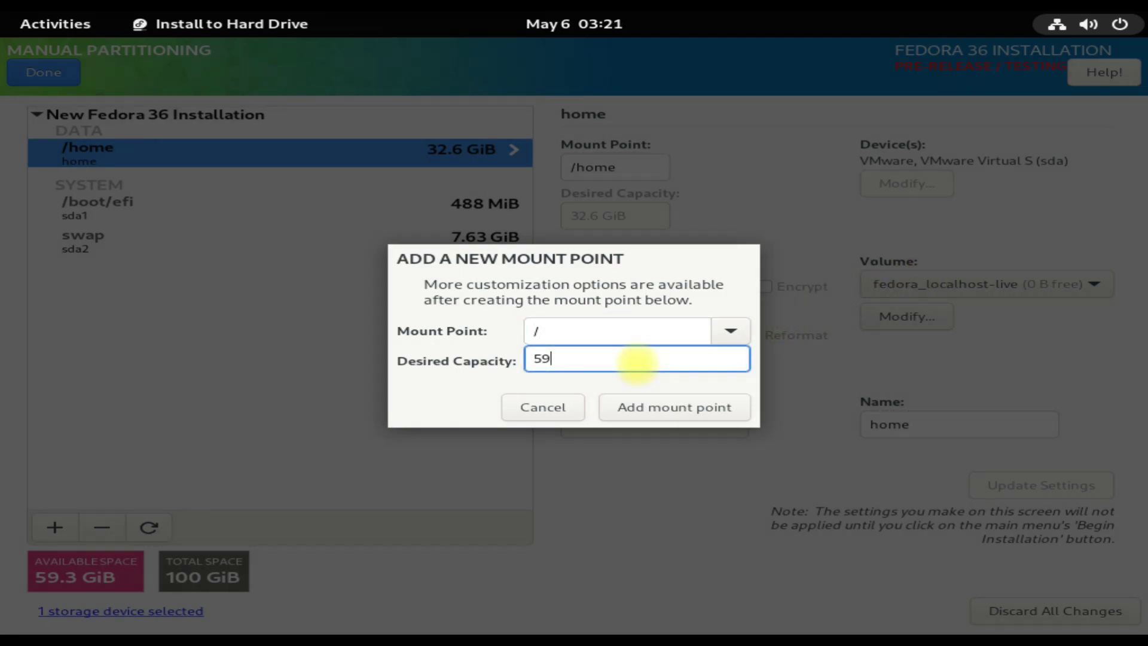
{"action": "key", "text": "BackSpace"}
{"action": "type", "text": "8GB"}
{"action": "left_click", "coordinate": [735, 414]}
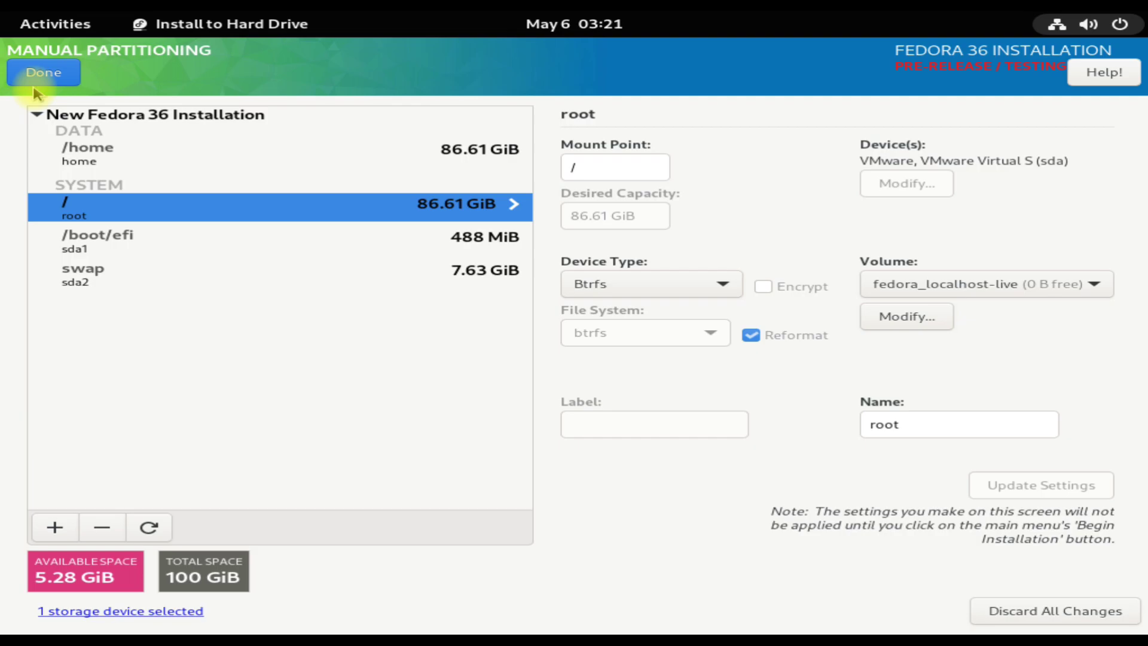
Step: Accept the partitioning changes and begin installing Fedora 36
{"action": "left_click", "coordinate": [77, 73]}
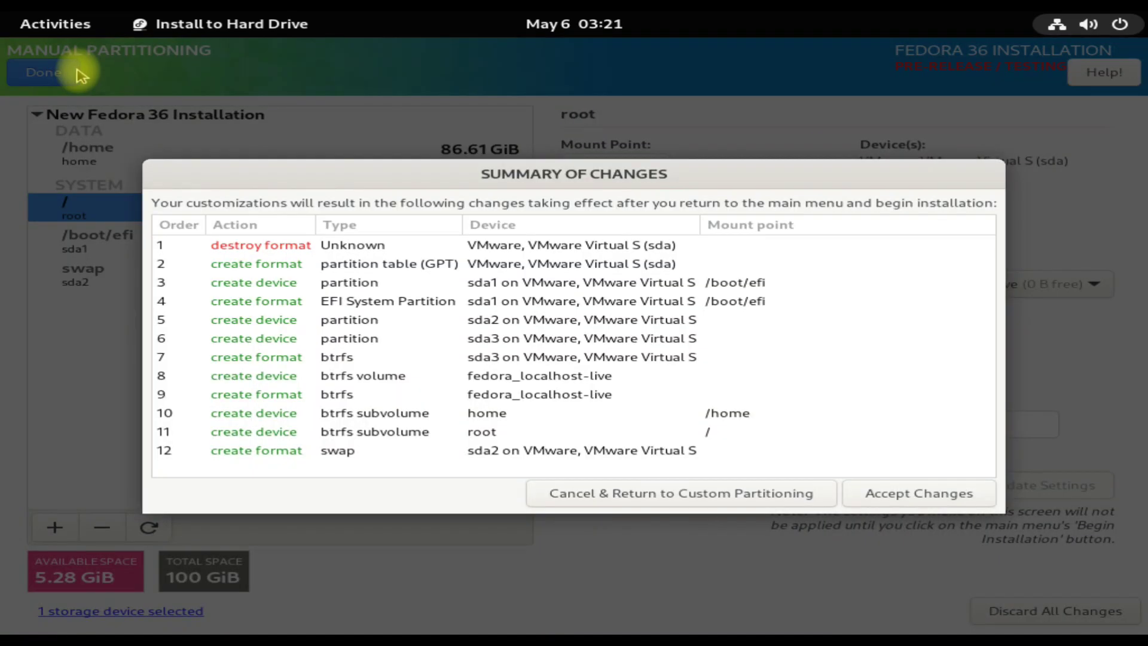
{"action": "left_click", "coordinate": [894, 494]}
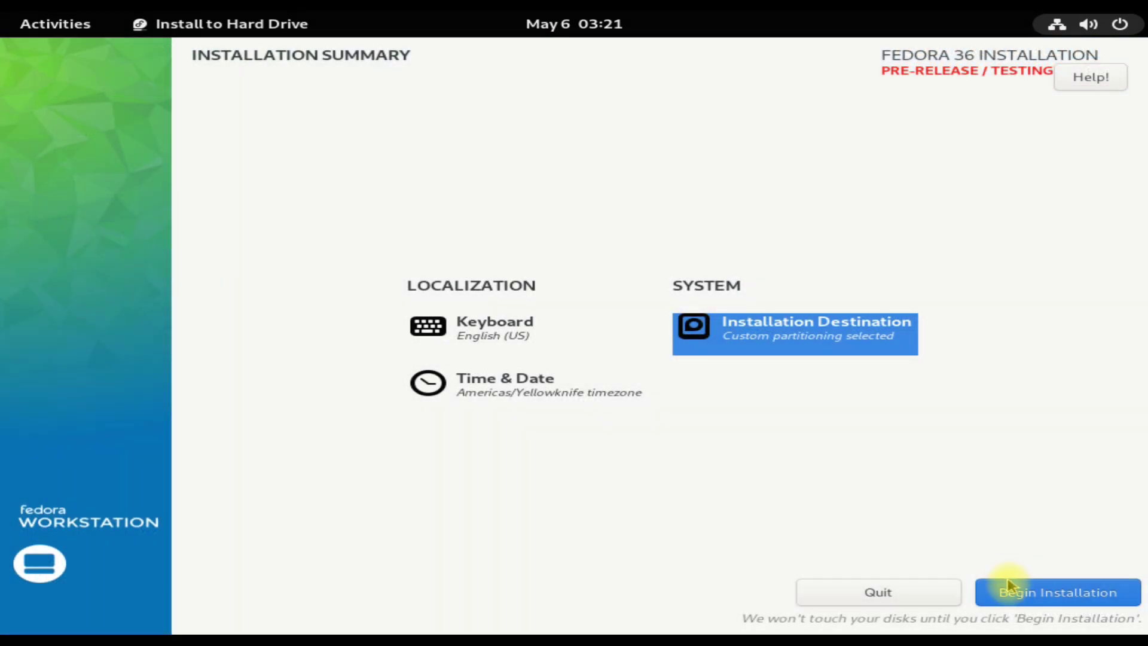
{"action": "left_click", "coordinate": [1010, 591]}
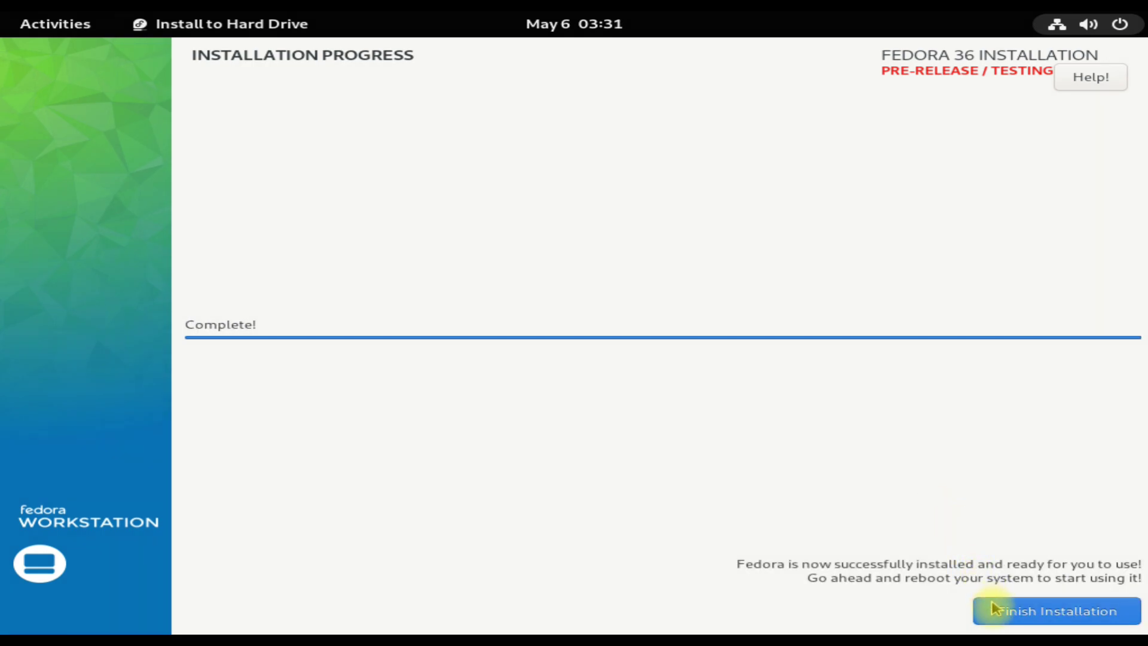
Step: Finish the installation and restart from the system menu's Power Off / Log Out options
{"action": "left_click", "coordinate": [995, 613]}
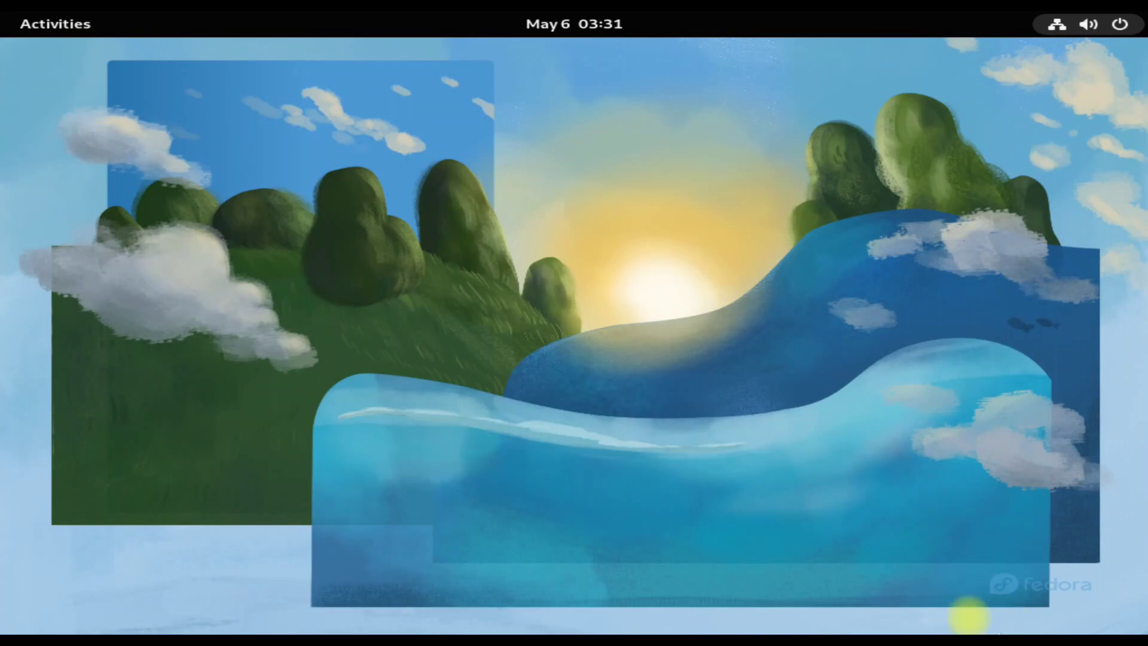
{"action": "left_click", "coordinate": [1118, 24]}
{"action": "left_click", "coordinate": [986, 231]}
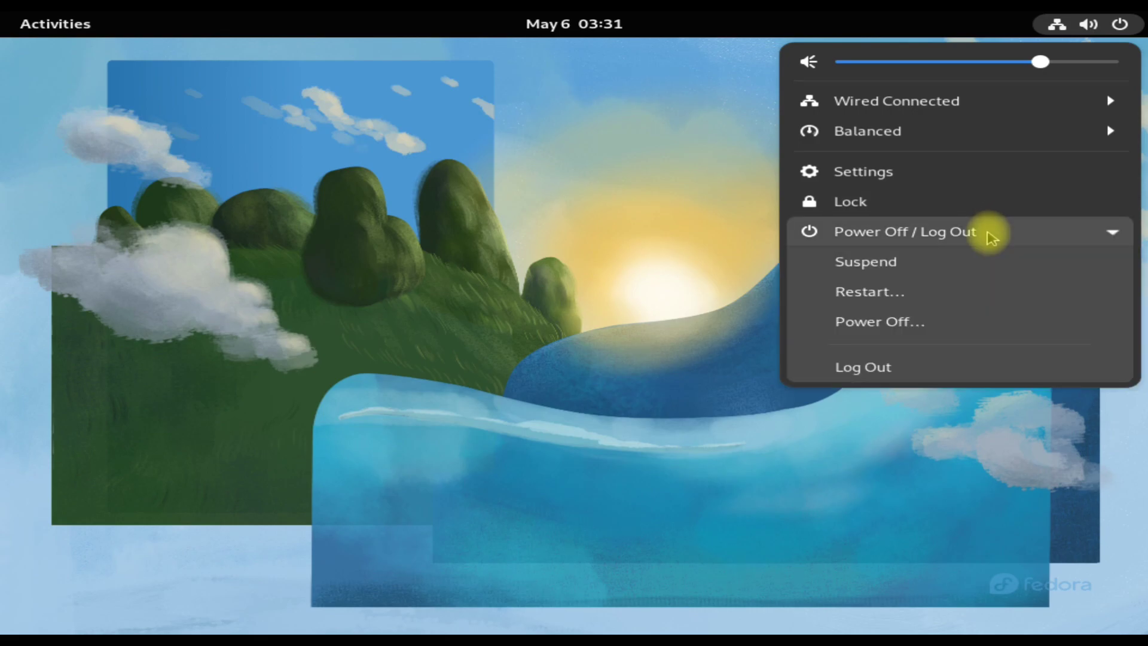
{"action": "left_click", "coordinate": [904, 306]}
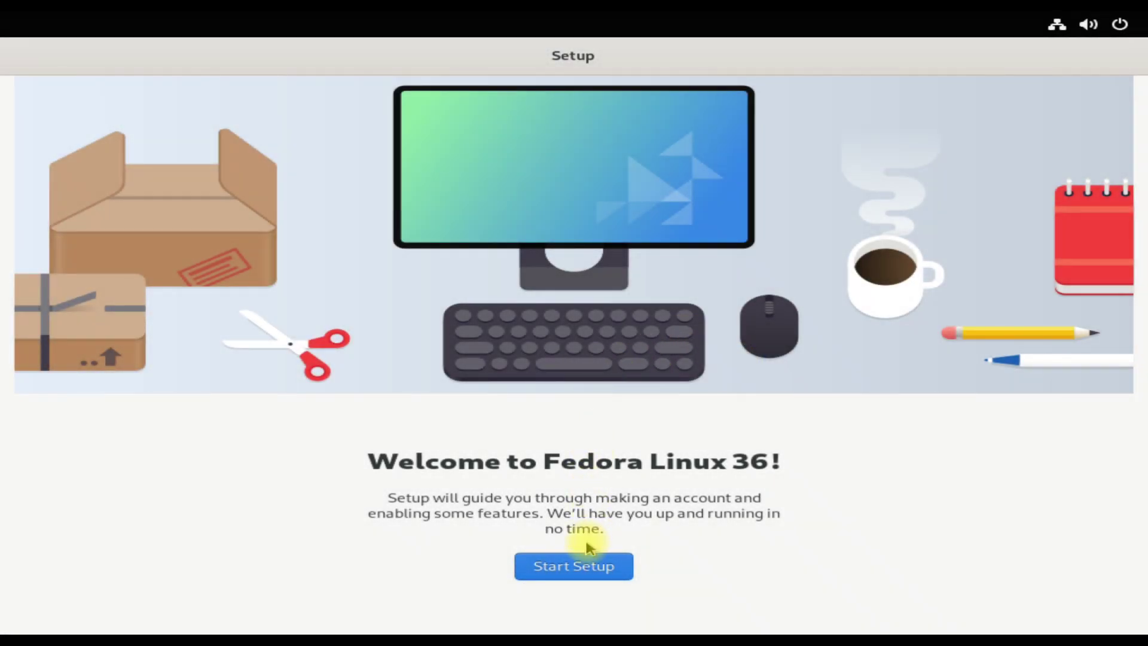
Step: Turn off location and problem reporting, enable third-party repositories, and skip online accounts
{"action": "left_click", "coordinate": [589, 565]}
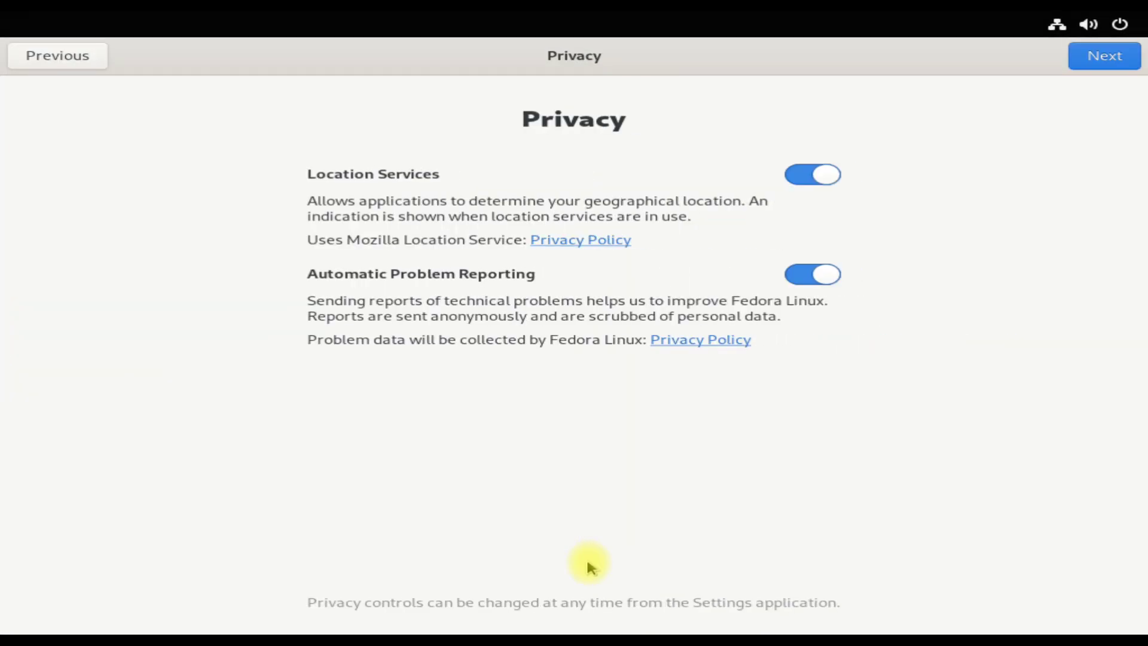
{"action": "left_click", "coordinate": [822, 180]}
{"action": "left_click", "coordinate": [820, 267]}
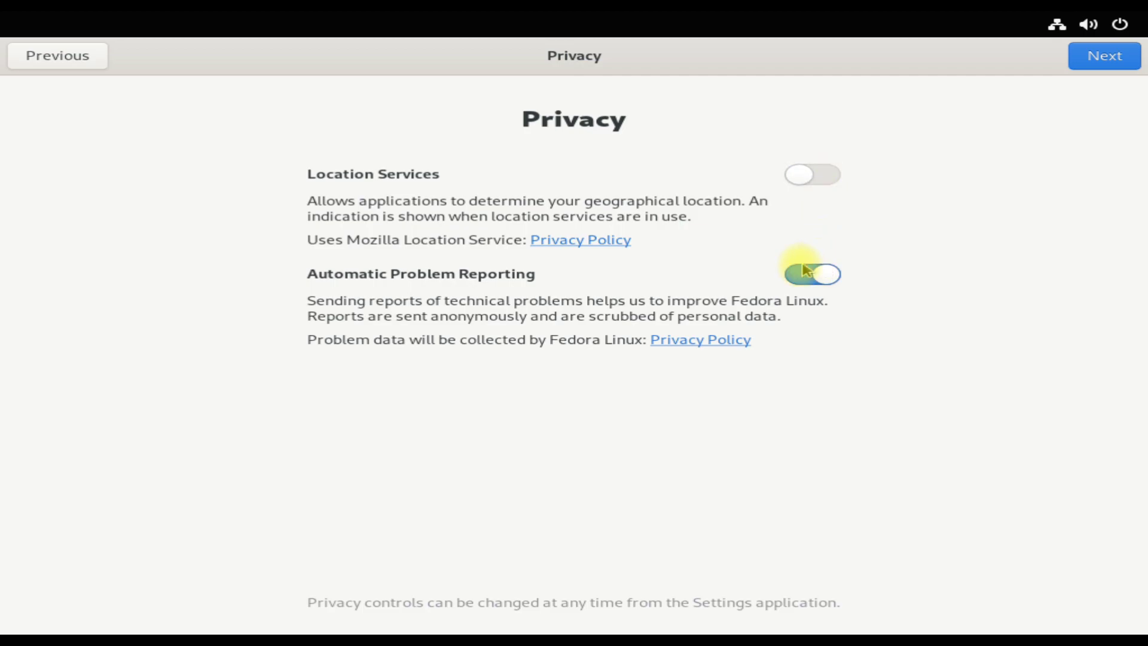
{"action": "left_click", "coordinate": [1075, 66]}
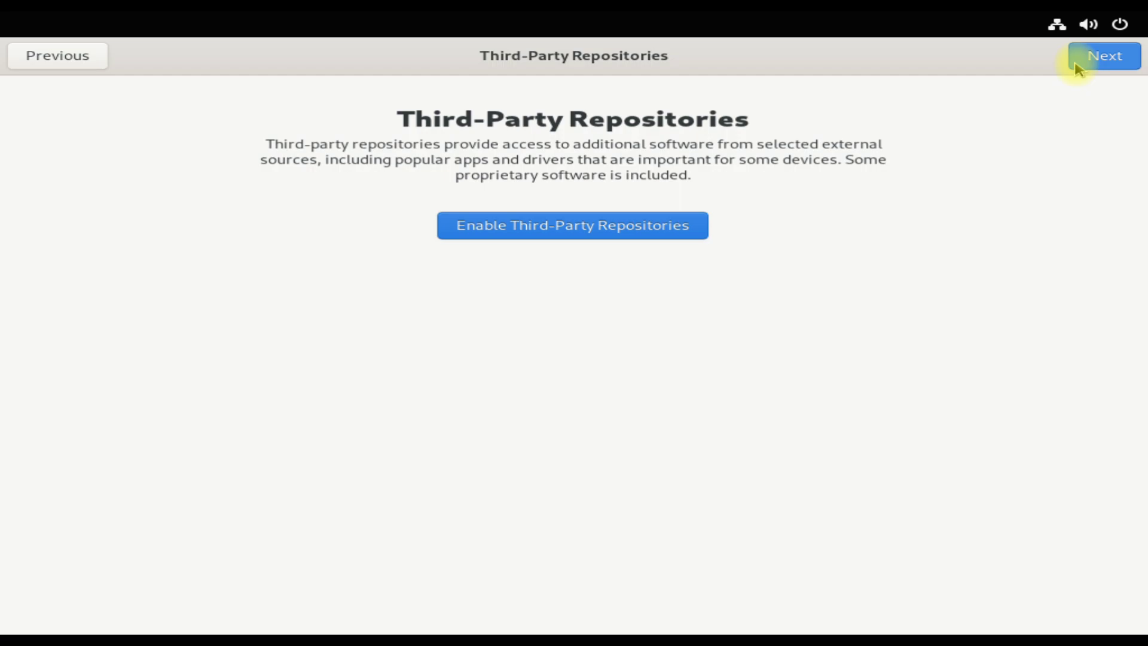
{"action": "left_click", "coordinate": [688, 232]}
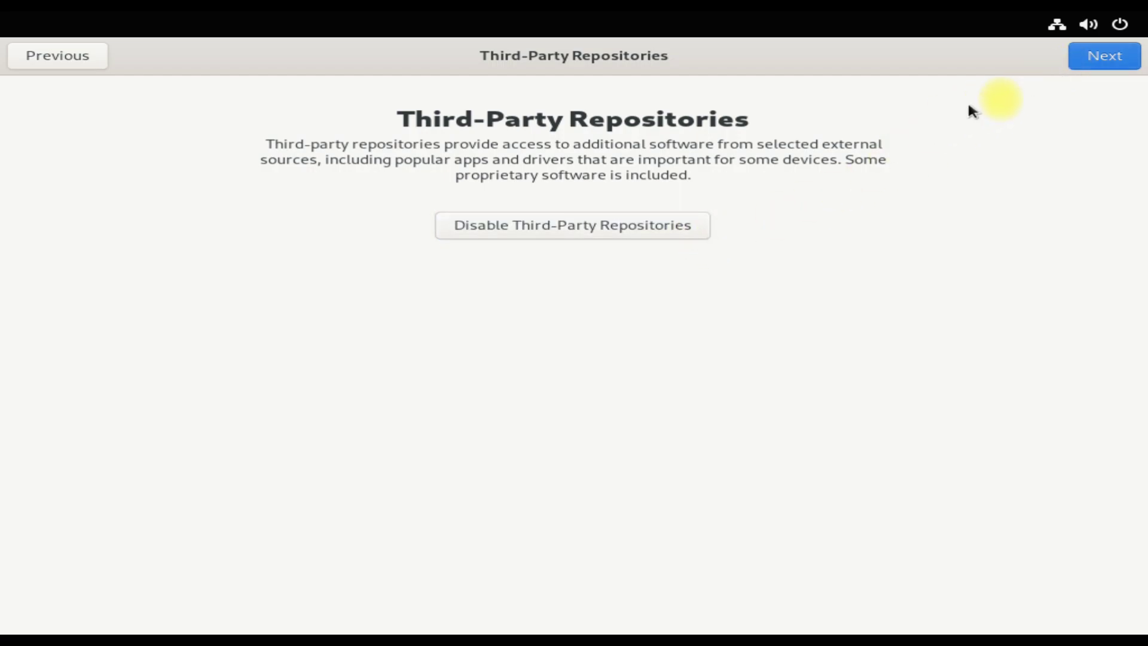
{"action": "left_click", "coordinate": [1089, 63]}
{"action": "left_click", "coordinate": [1089, 63]}
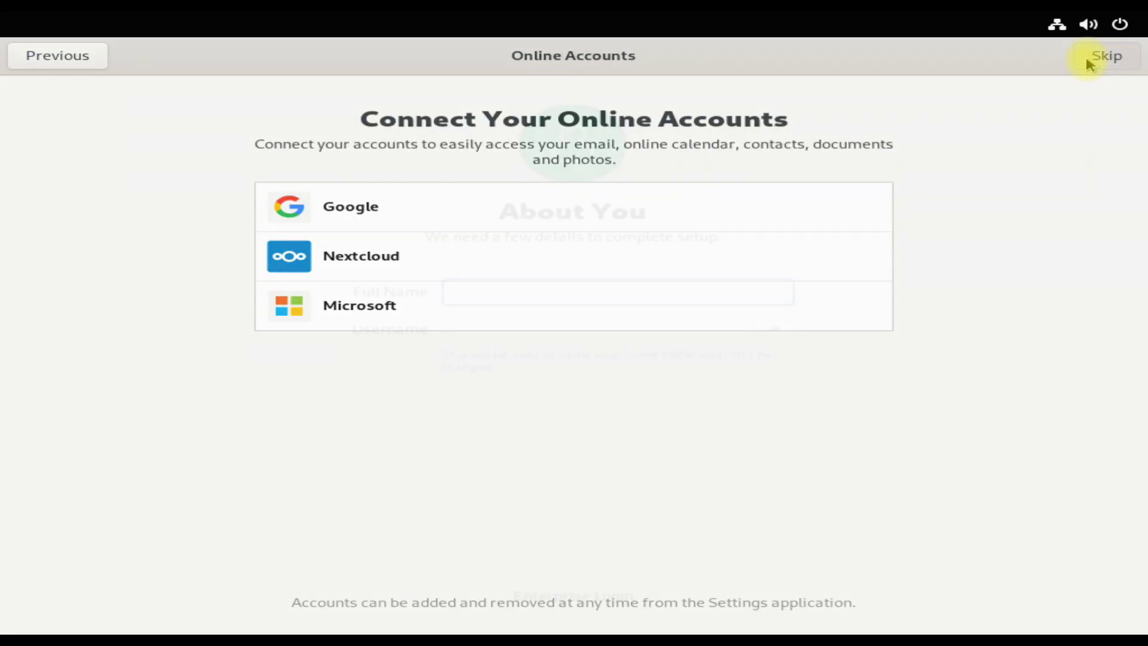
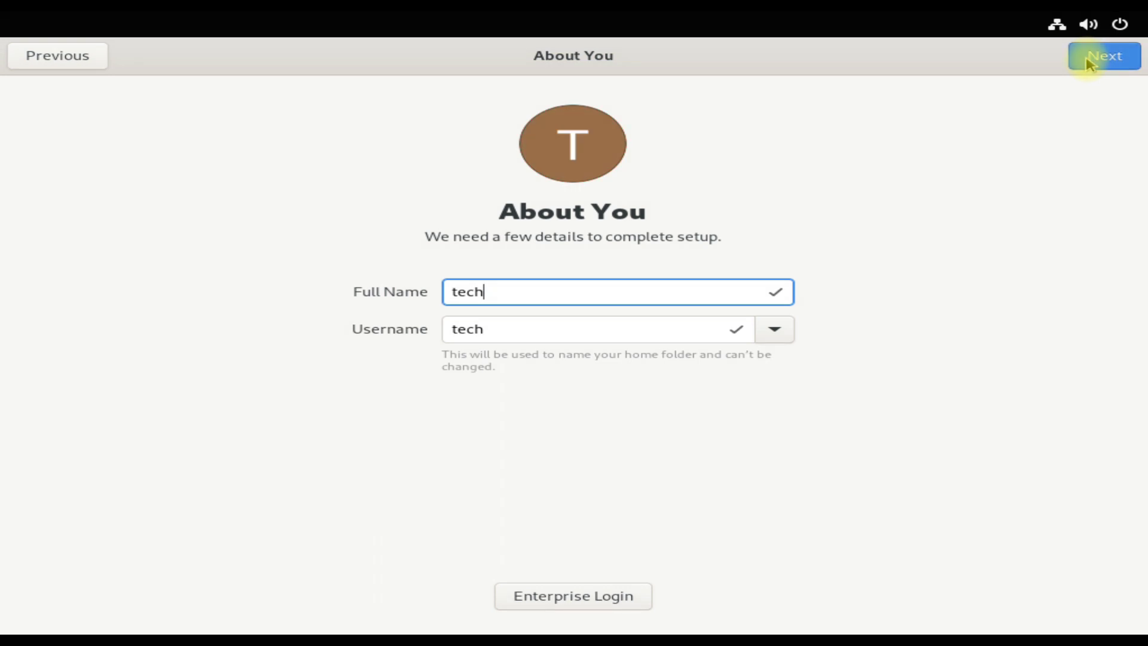
{"action": "left_click", "coordinate": [1089, 63]}
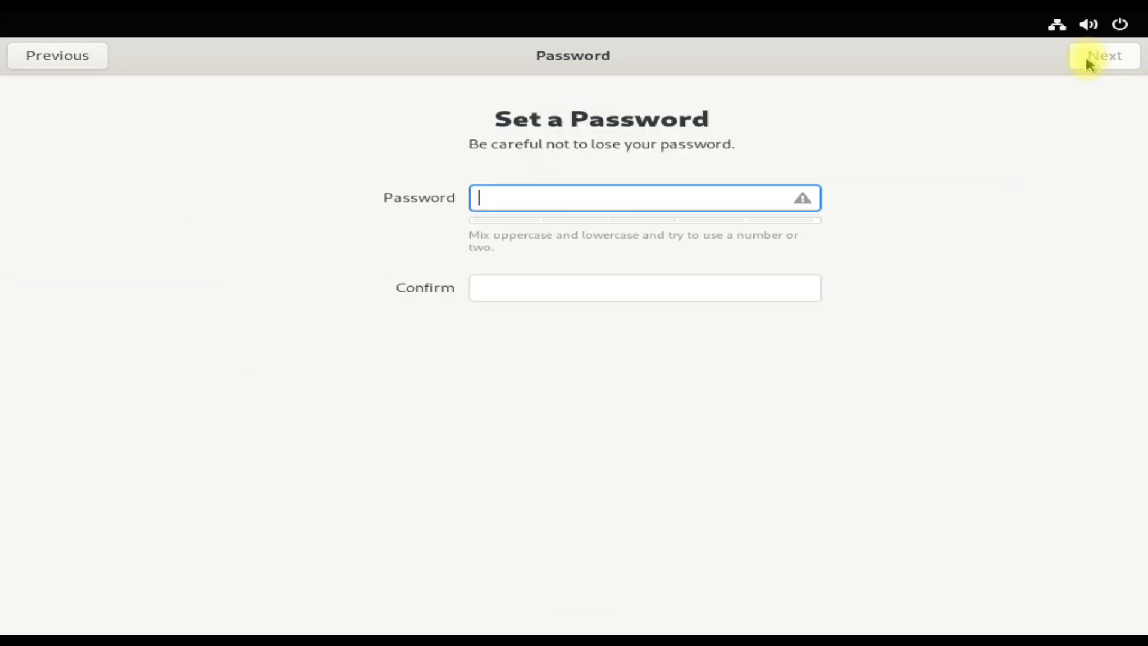
{"action": "left_click", "coordinate": [730, 280]}
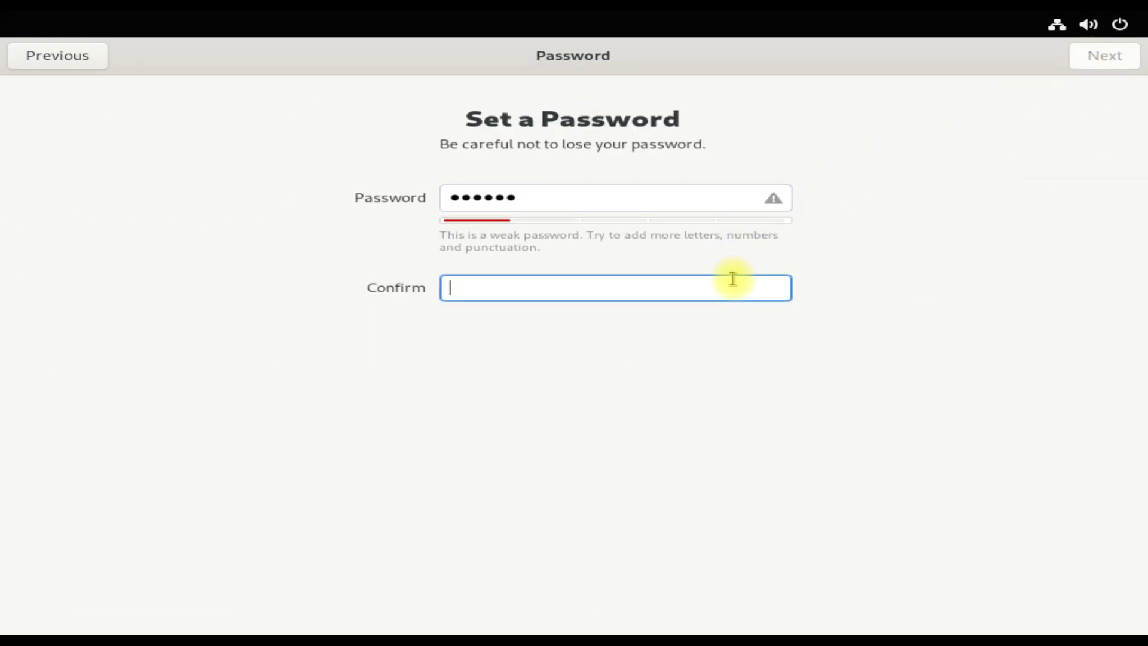
{"action": "left_click", "coordinate": [1112, 59]}
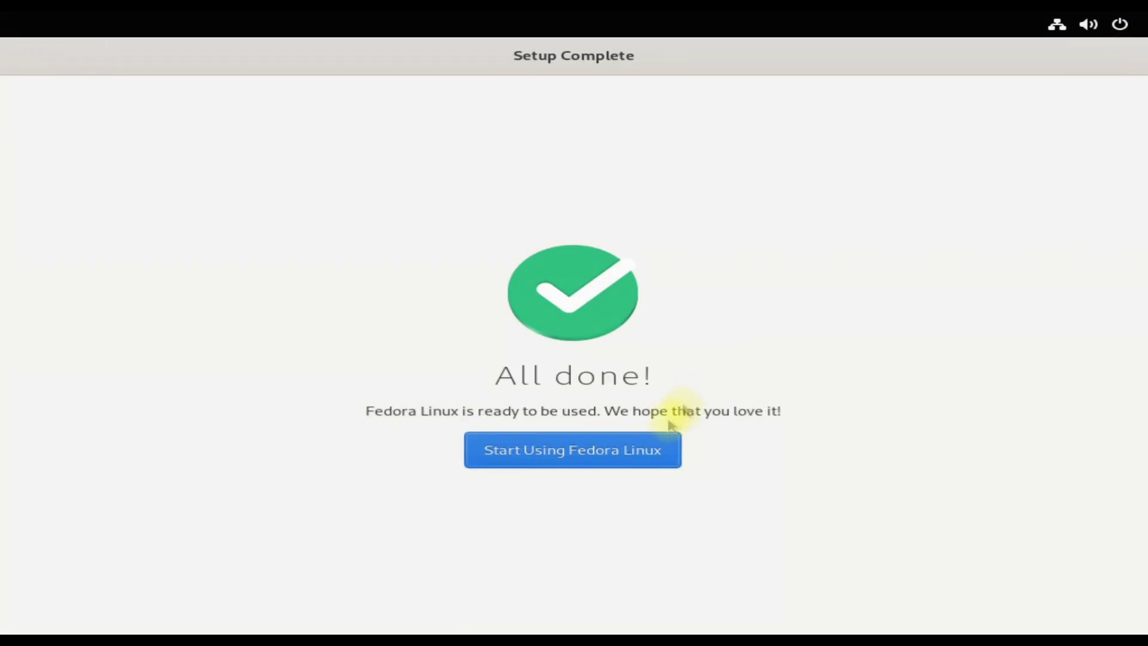
{"action": "left_click", "coordinate": [657, 446]}
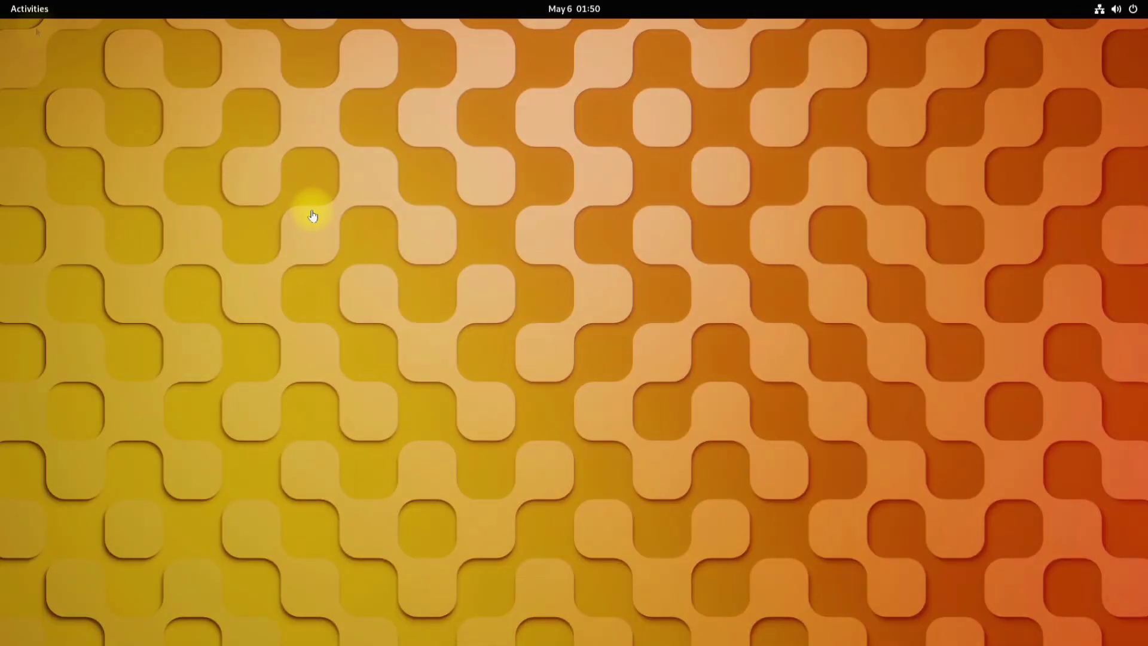
Step: Open Terminal from Activities and run screenfetch
{"action": "left_click", "coordinate": [30, 10]}
{"action": "left_click", "coordinate": [636, 602]}
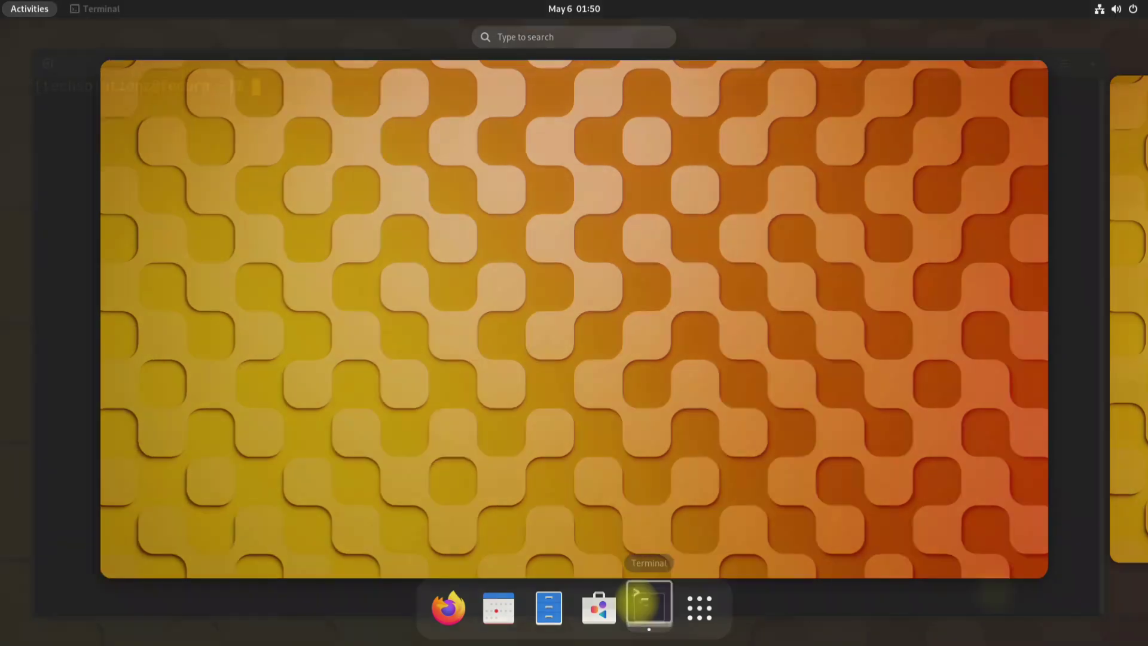
{"action": "type", "text": "screenfetch"}
{"action": "key", "text": "Return"}
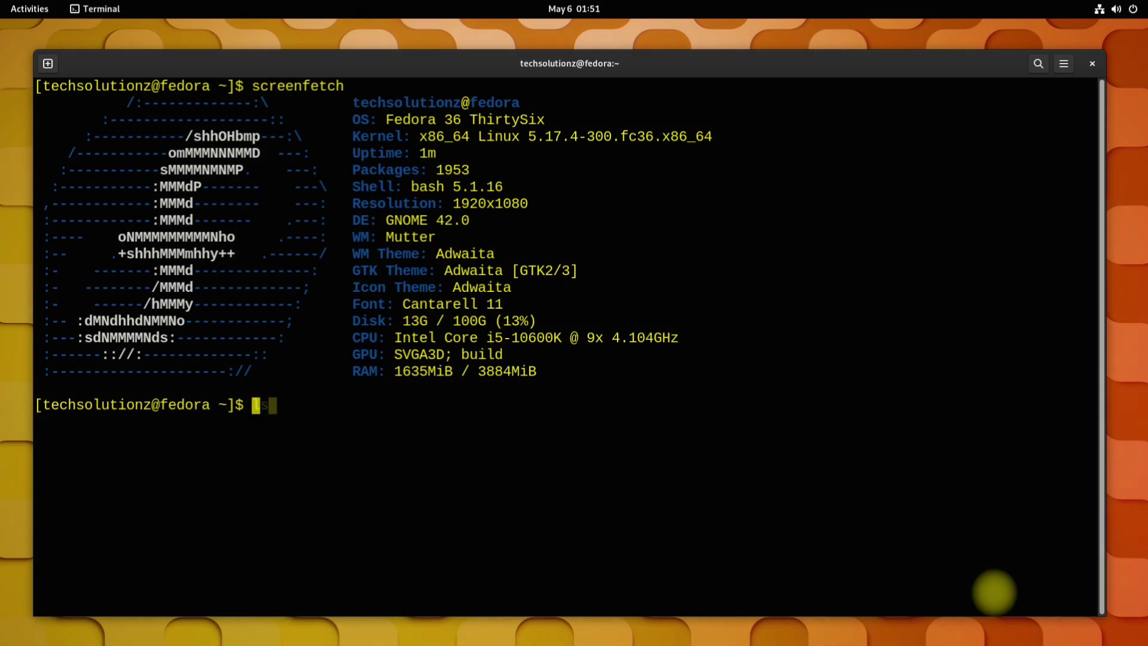
Step: Run lsb_release -cs and uname -r, then type exit
{"action": "type", "text": "lsb_release -cs"}
{"action": "key", "text": "Return"}
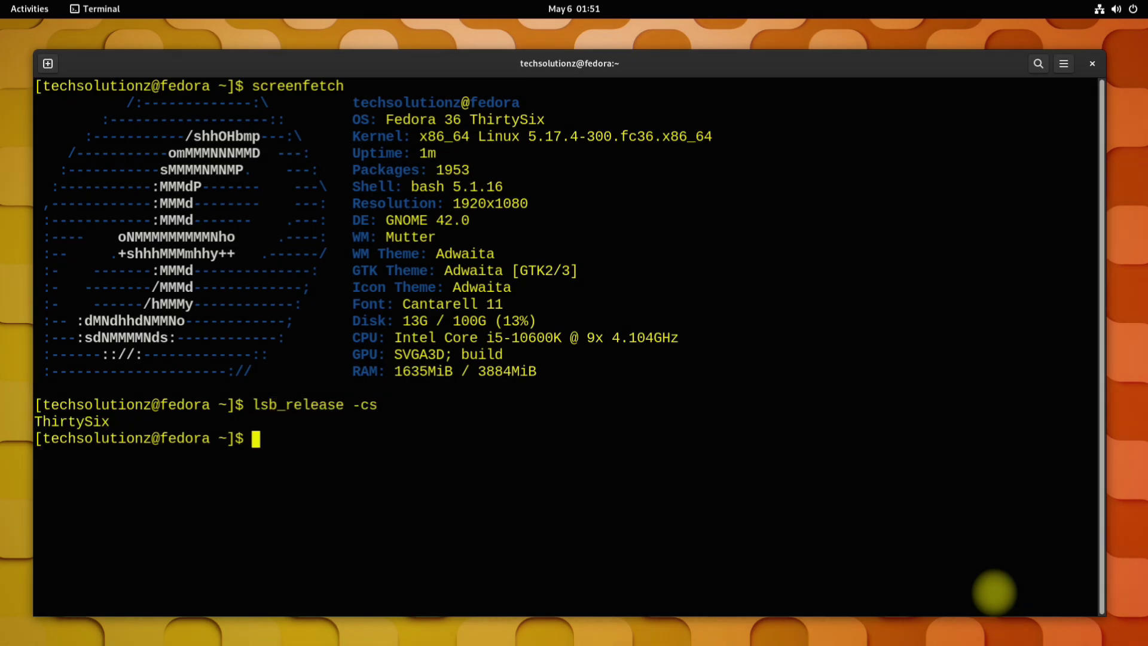
{"action": "type", "text": "uname -r"}
{"action": "key", "text": "Return"}
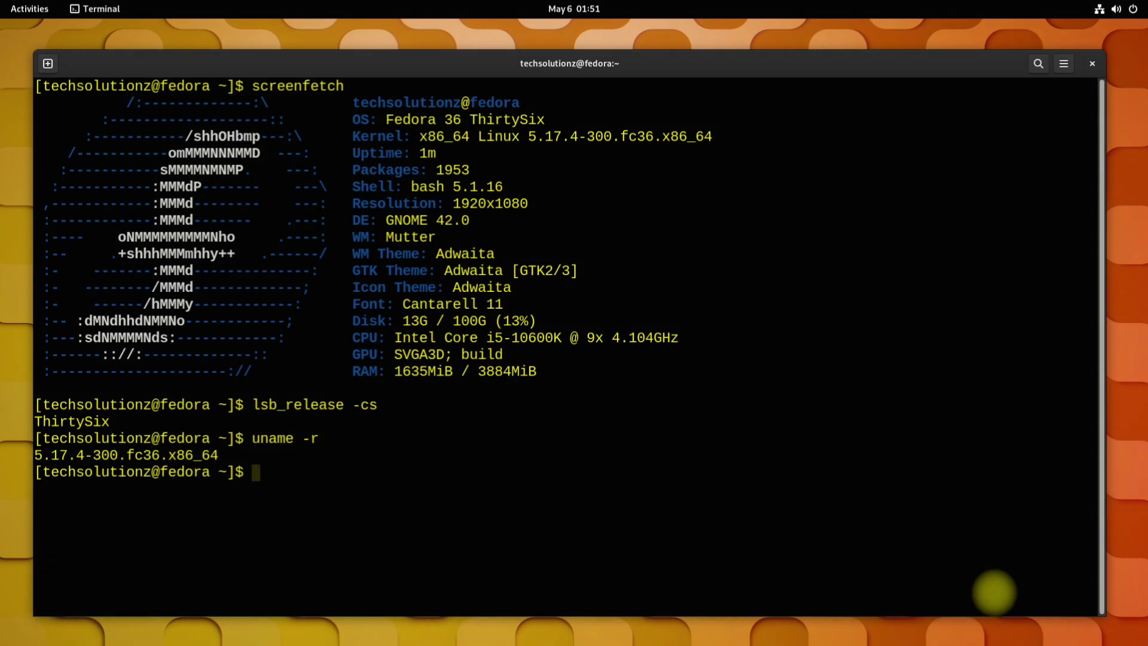
{"action": "type", "text": "exit"}
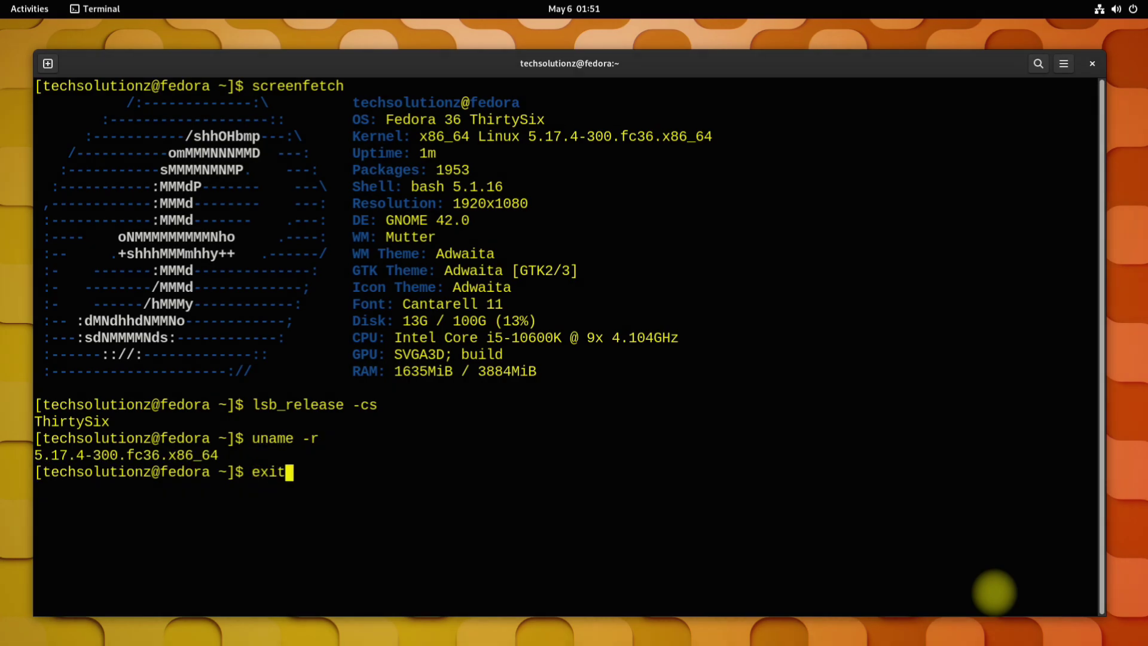